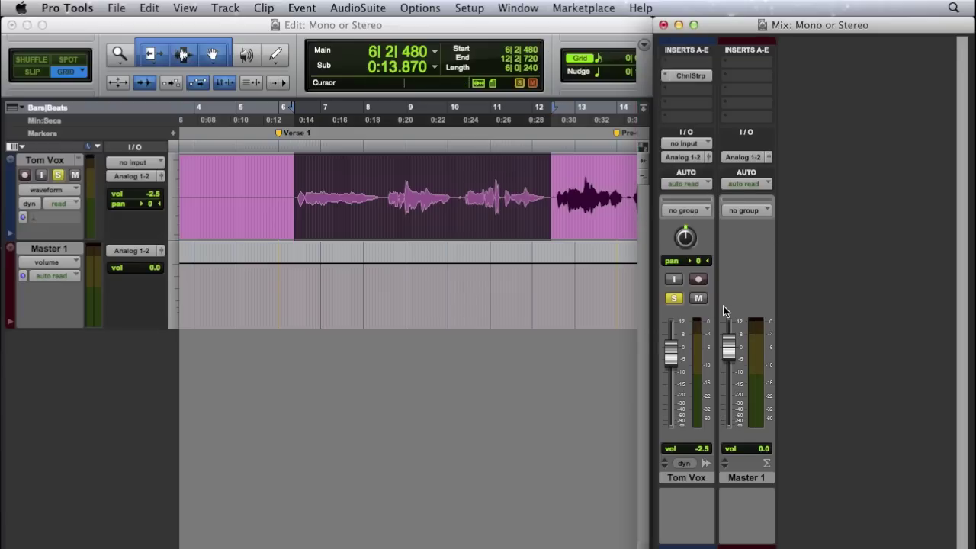
# Step: Audition Tom Vox panned left and right during playback, then return its pan to centre
pyautogui.press('space')
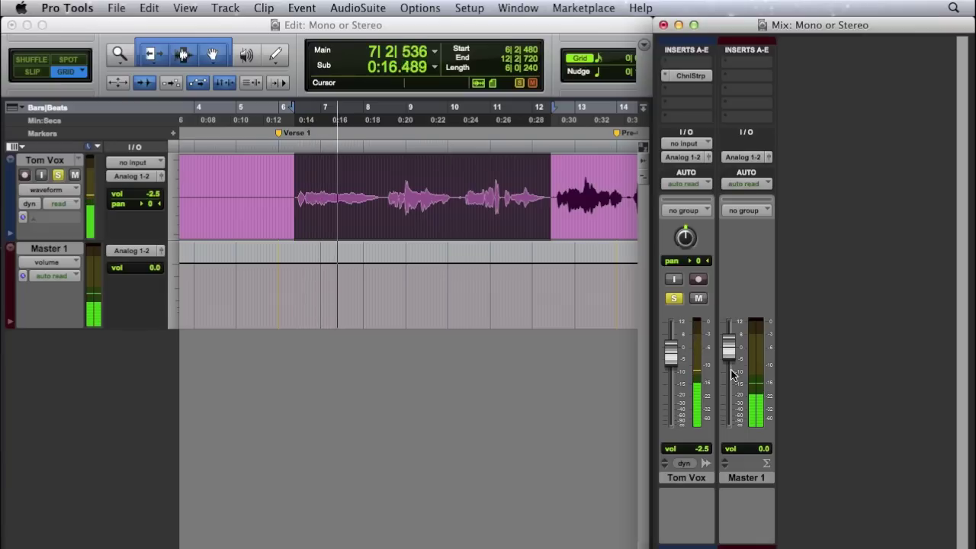
pyautogui.press('space')
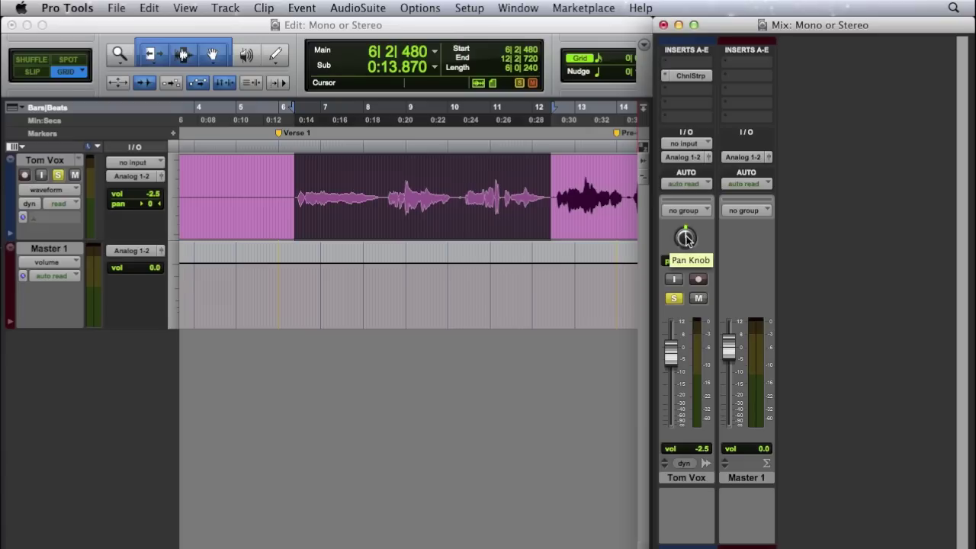
pyautogui.press('space')
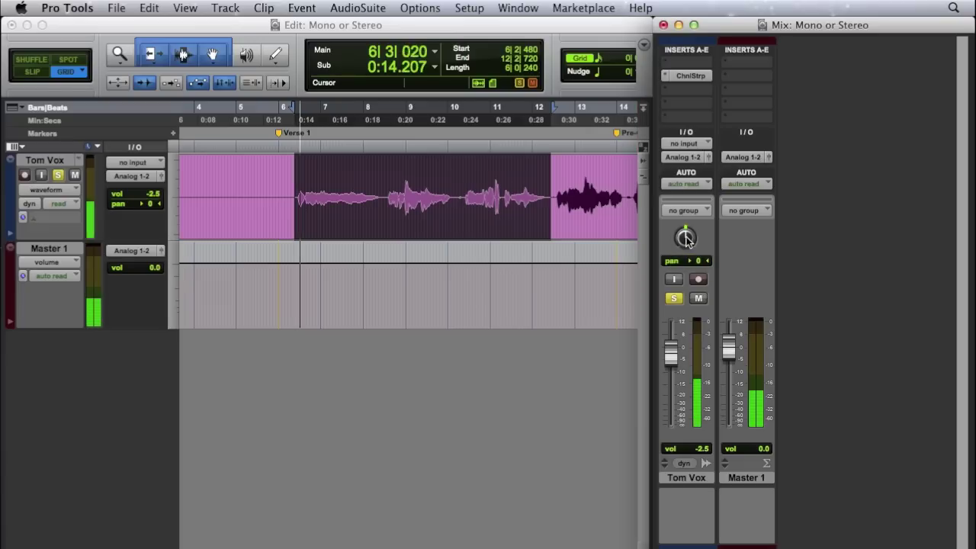
pyautogui.moveTo(686, 236); pyautogui.dragTo(685, 206)
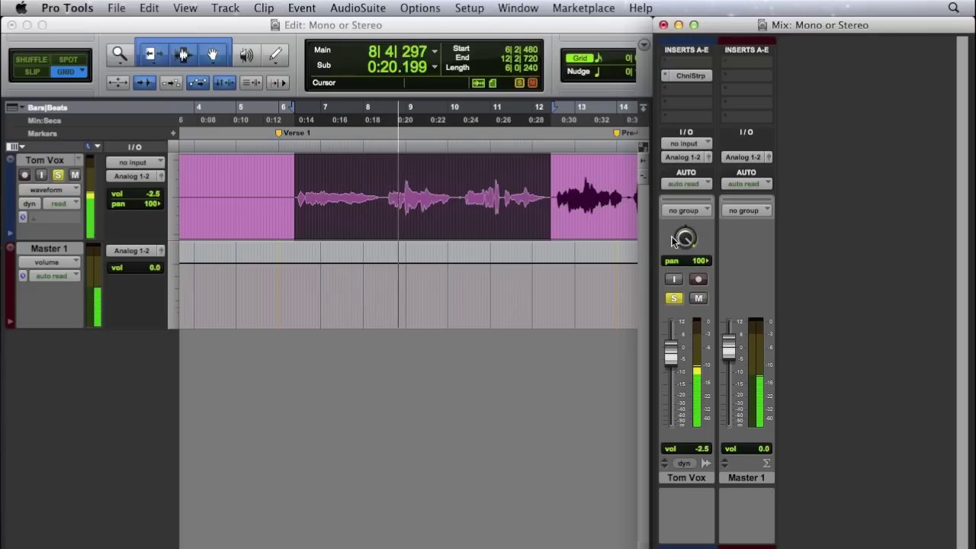
pyautogui.moveTo(673, 241); pyautogui.dragTo(696, 371)
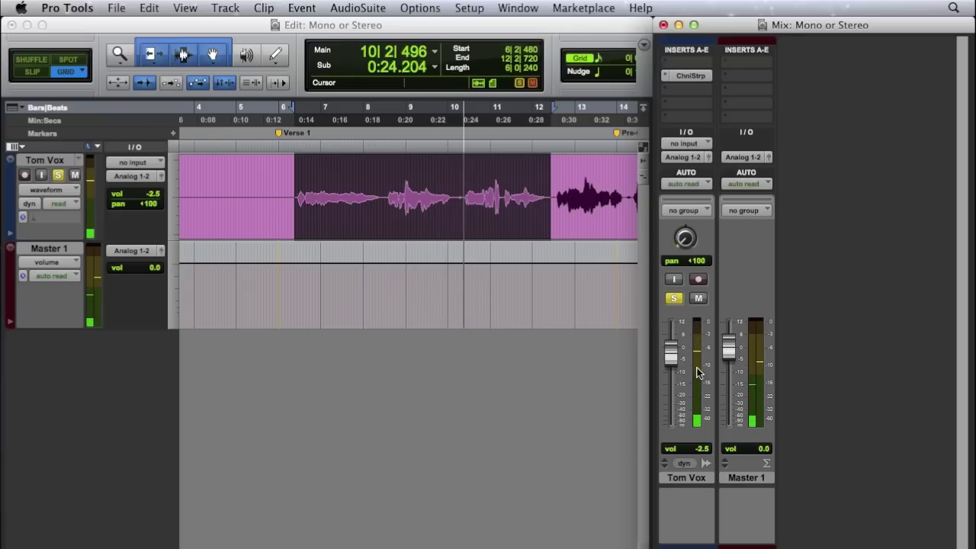
pyautogui.press('space')
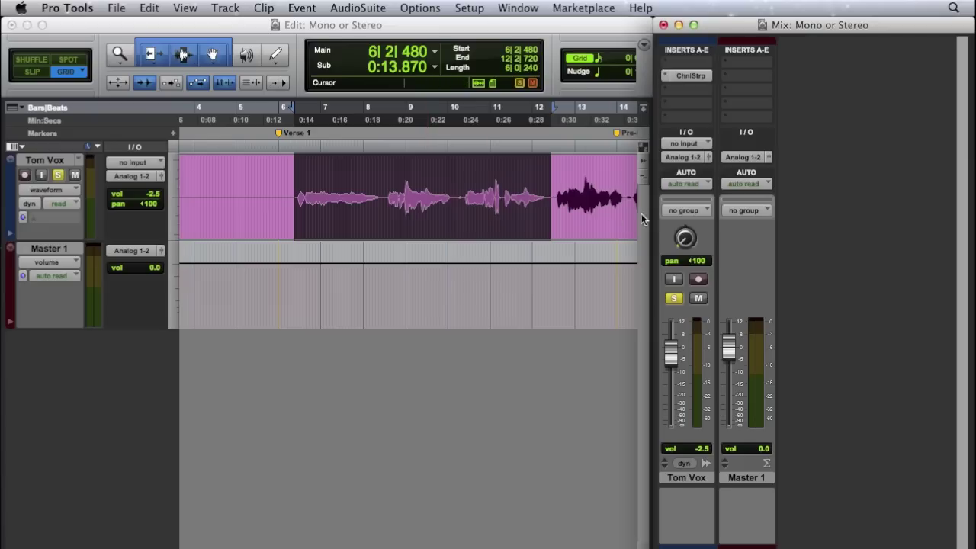
pyautogui.keyDown('alt'); pyautogui.click(687, 238); pyautogui.keyUp('alt')
# Step: Make one duplicate of the Tom Vox track
pyautogui.click(686, 479)
pyautogui.rightClick(686, 478)
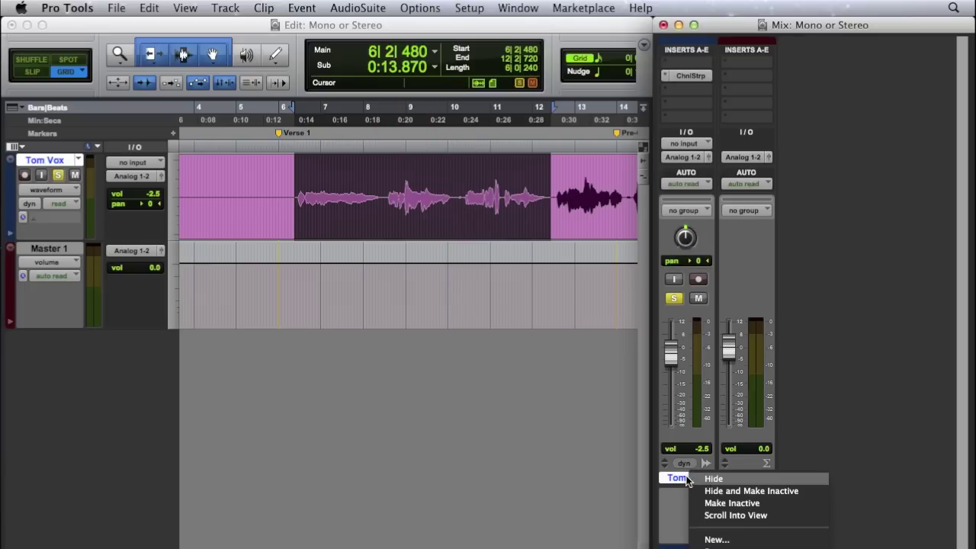
pyautogui.click(728, 548)
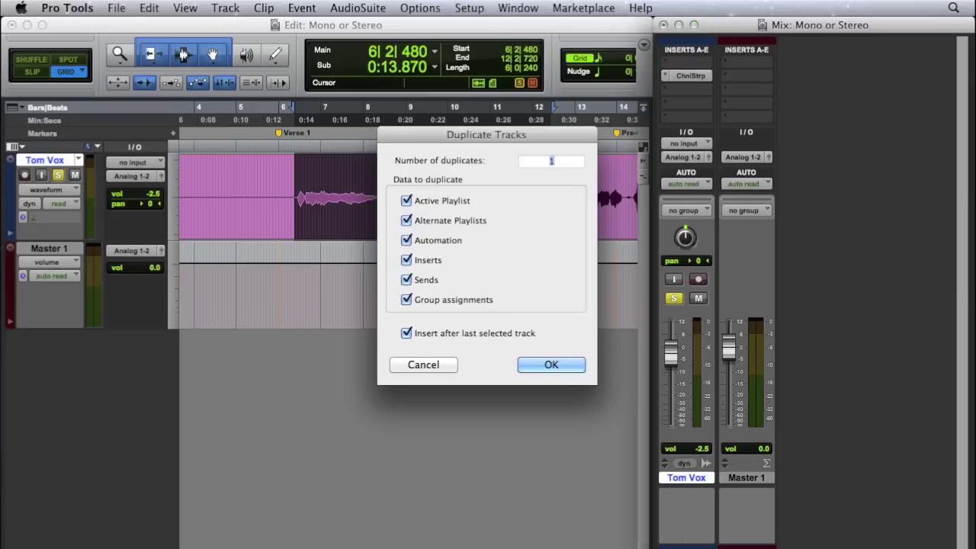
pyautogui.click(549, 362)
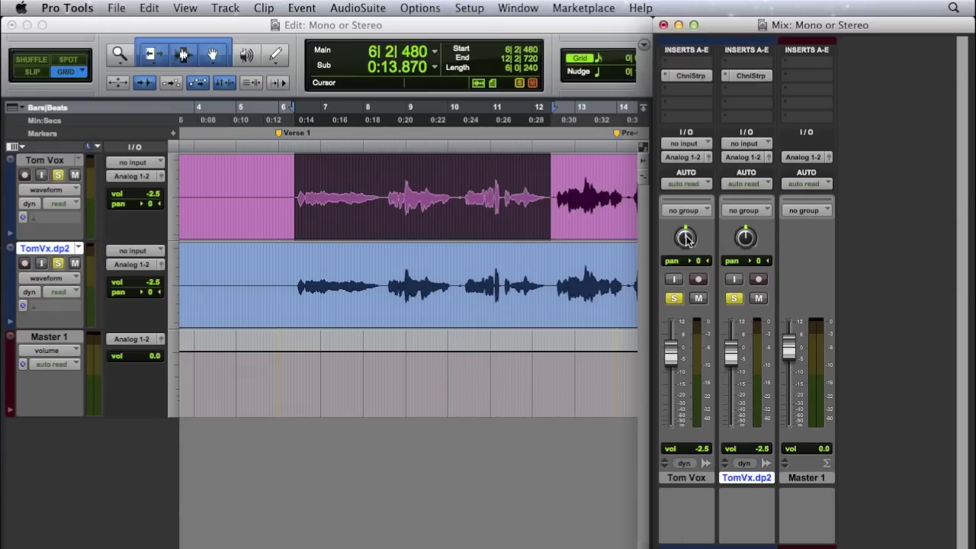
# Step: Pan TomVx.dp2 100 right and Tom Vox 97 left, auditioning the widened double
pyautogui.moveTo(745, 239); pyautogui.dragTo(758, 113)
pyautogui.moveTo(689, 240); pyautogui.dragTo(690, 351)
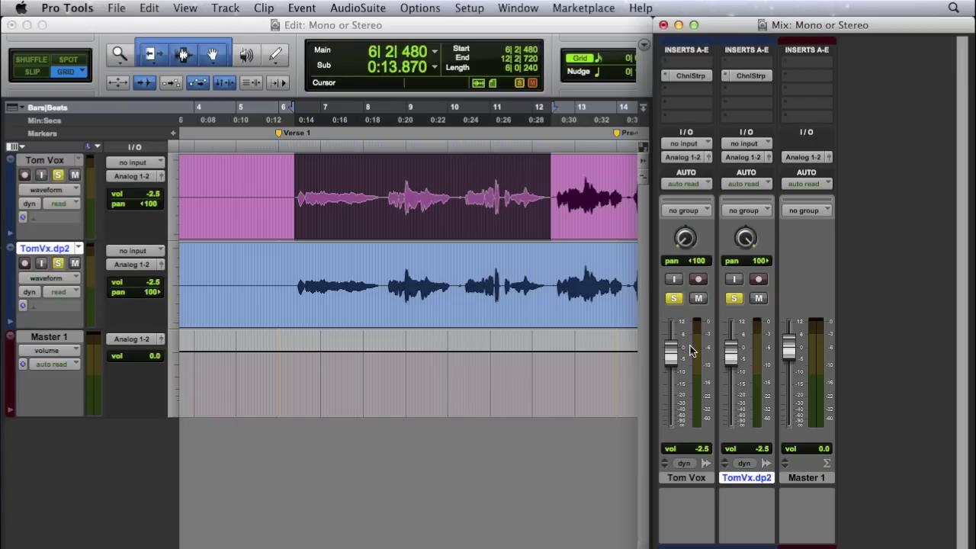
pyautogui.press('space')
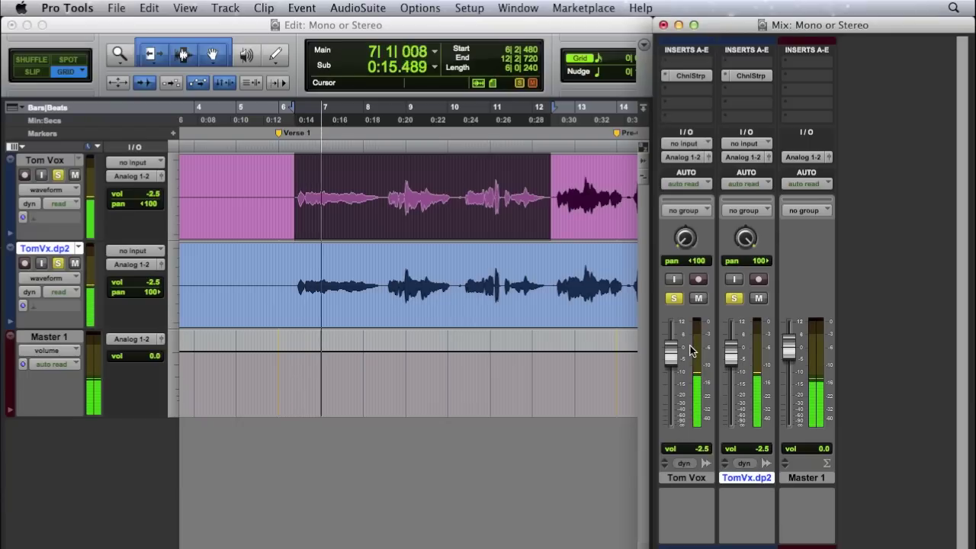
pyautogui.press('space')
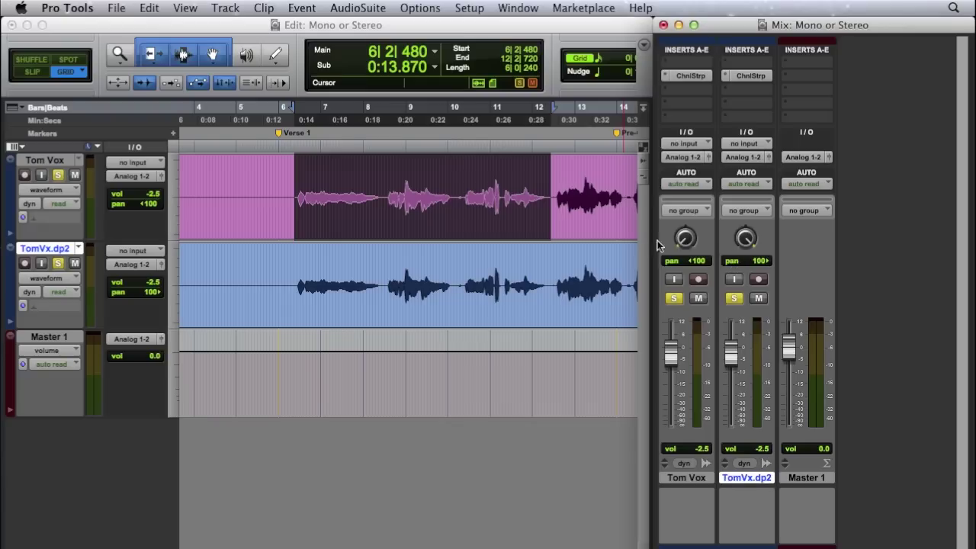
pyautogui.moveTo(686, 238); pyautogui.dragTo(695, 259)
pyautogui.moveTo(685, 239); pyautogui.dragTo(694, 321)
# Step: Compare against a muted TomVx.dp2 with centred Tom Vox, then restore Tom Vox 100 left and unmute TomVx.dp2
pyautogui.press('space')
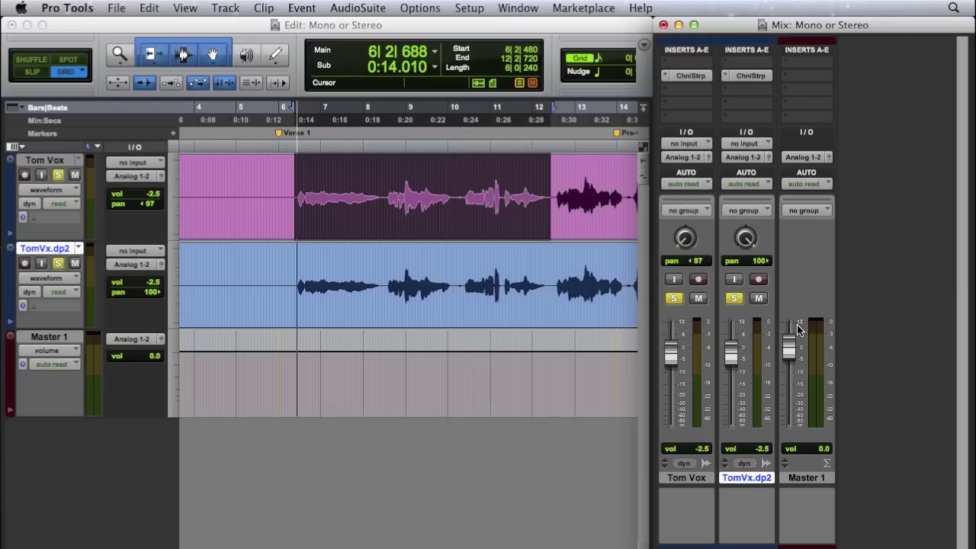
pyautogui.press('space')
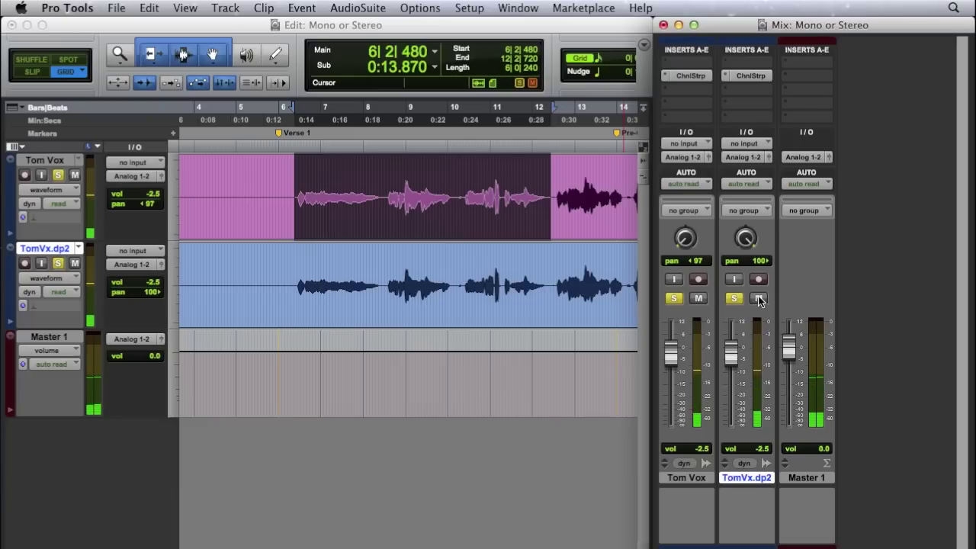
pyautogui.click(759, 300)
pyautogui.keyDown('alt'); pyautogui.click(684, 239); pyautogui.keyUp('alt')
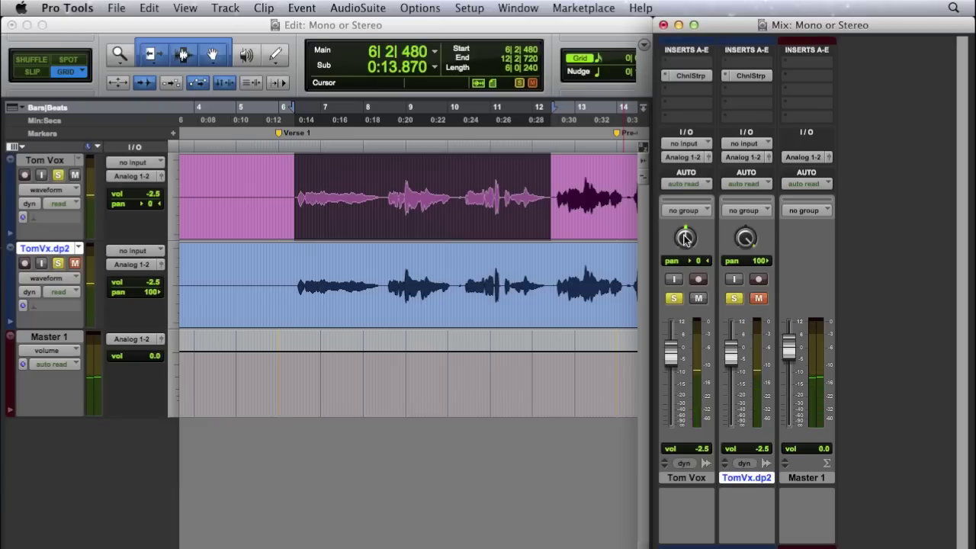
pyautogui.press('space')
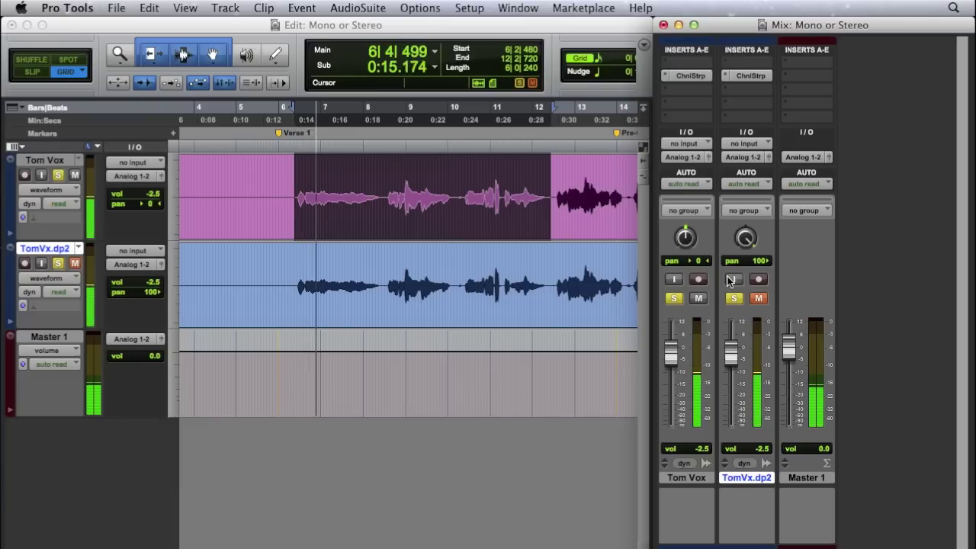
pyautogui.press('space')
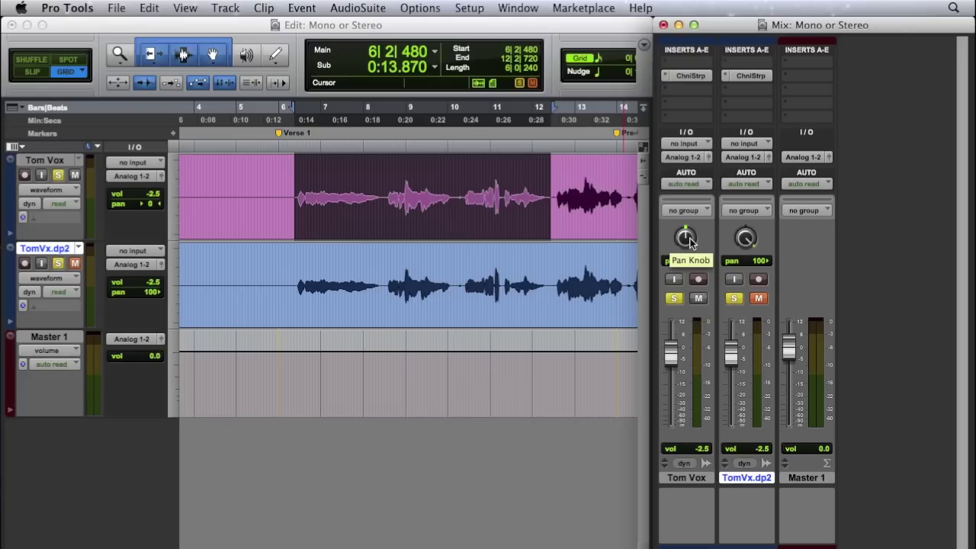
pyautogui.moveTo(686, 239); pyautogui.dragTo(689, 311)
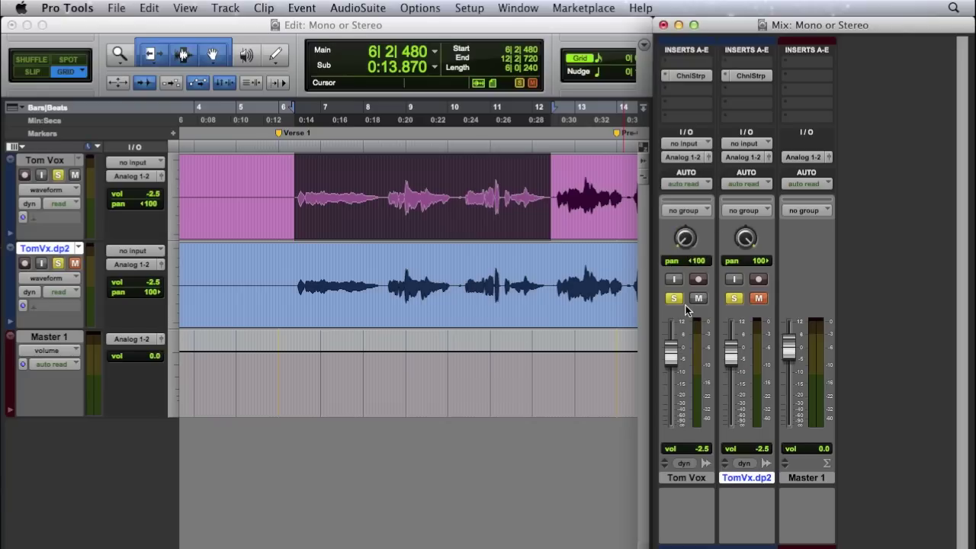
pyautogui.click(758, 298)
# Step: Insert Mod Delay III (mono) on the TomVx.dp2 track
pyautogui.click(731, 90)
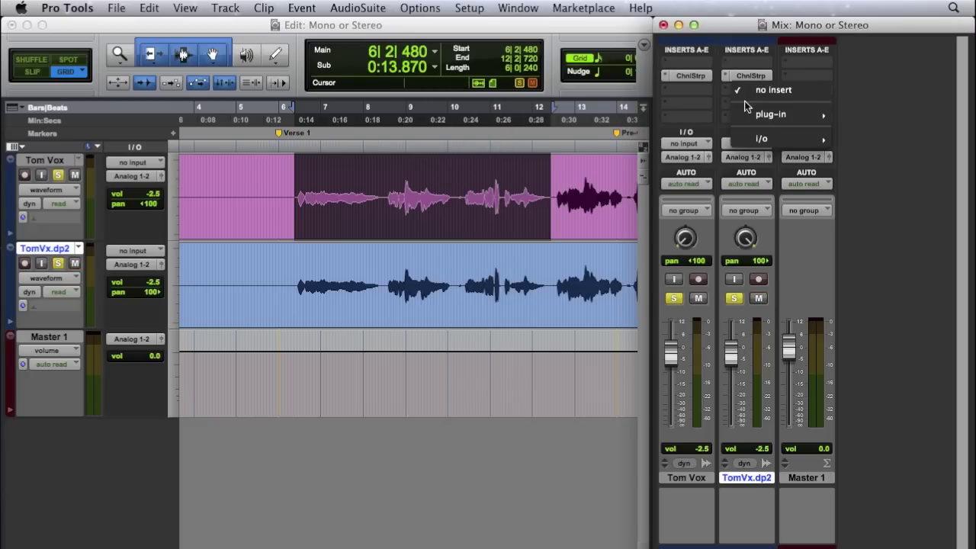
pyautogui.moveTo(765, 114)
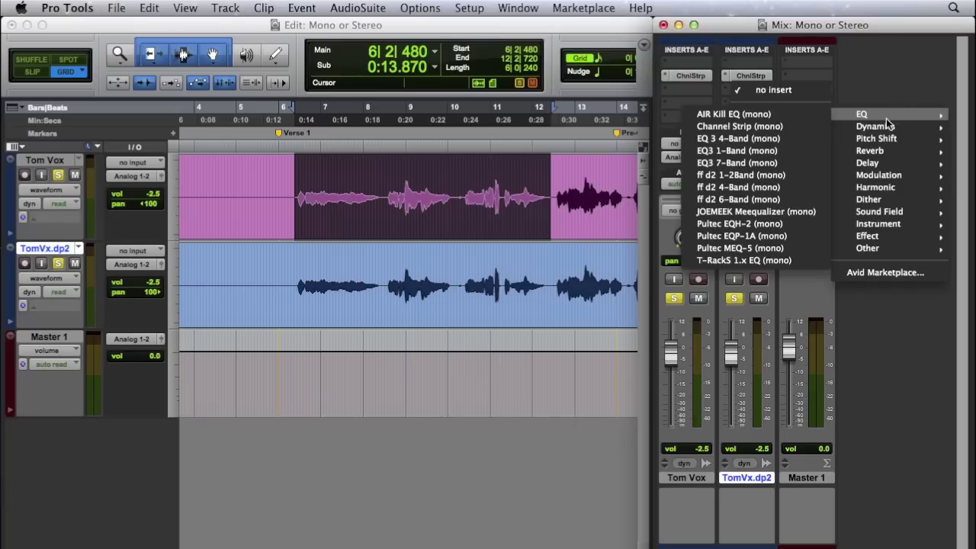
pyautogui.moveTo(873, 163)
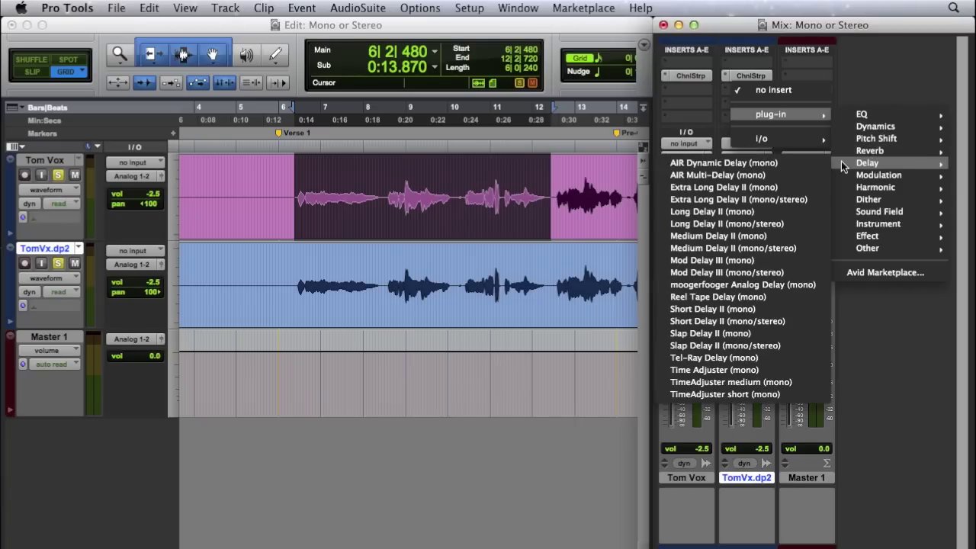
pyautogui.click(736, 258)
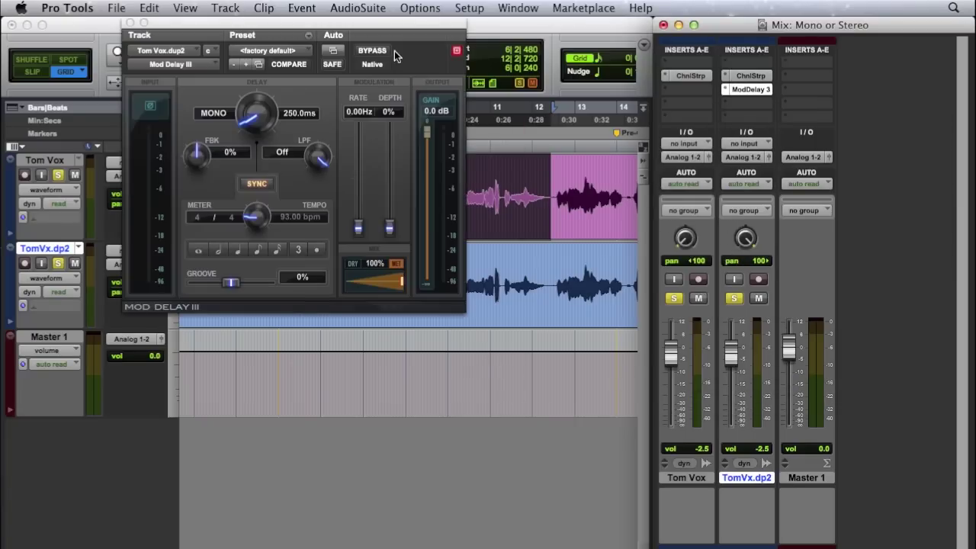
# Step: Try delay times of 50 ms and then 45 ms while playing the vocal
pyautogui.click(254, 124)
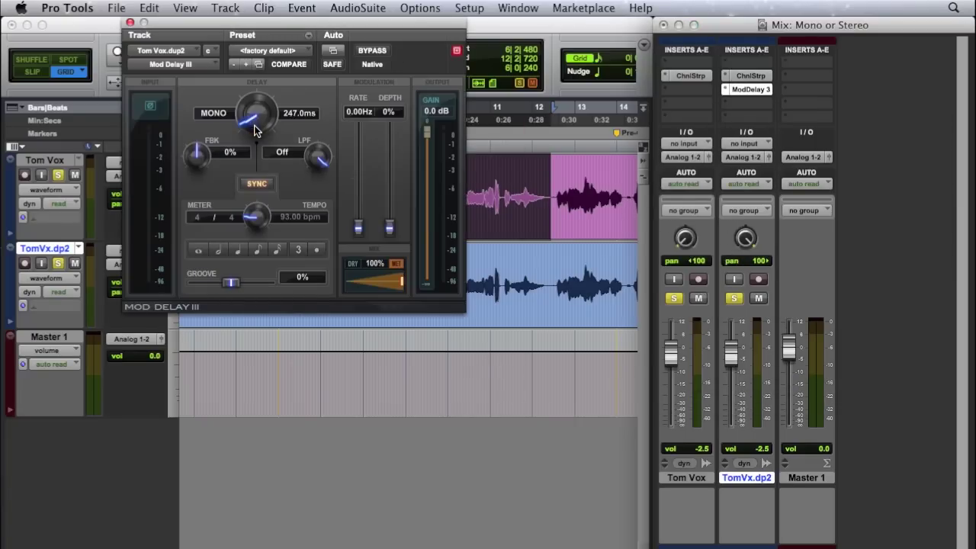
pyautogui.moveTo(254, 128); pyautogui.dragTo(291, 111)
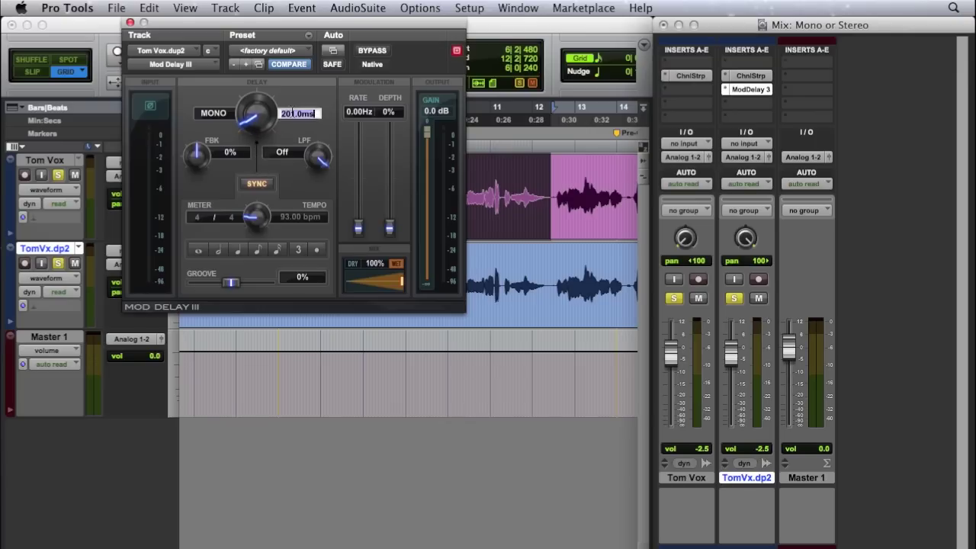
pyautogui.write('50')
pyautogui.press('space')
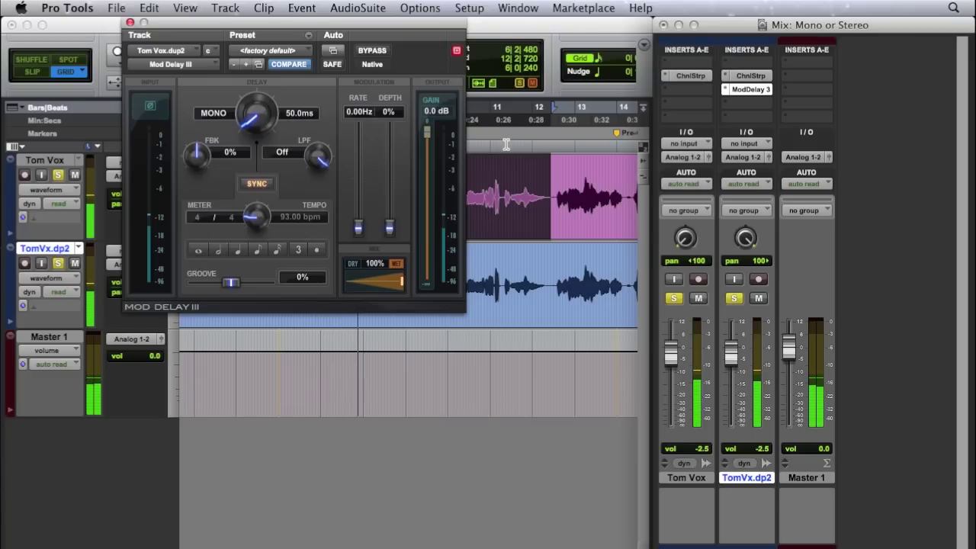
pyautogui.press('space')
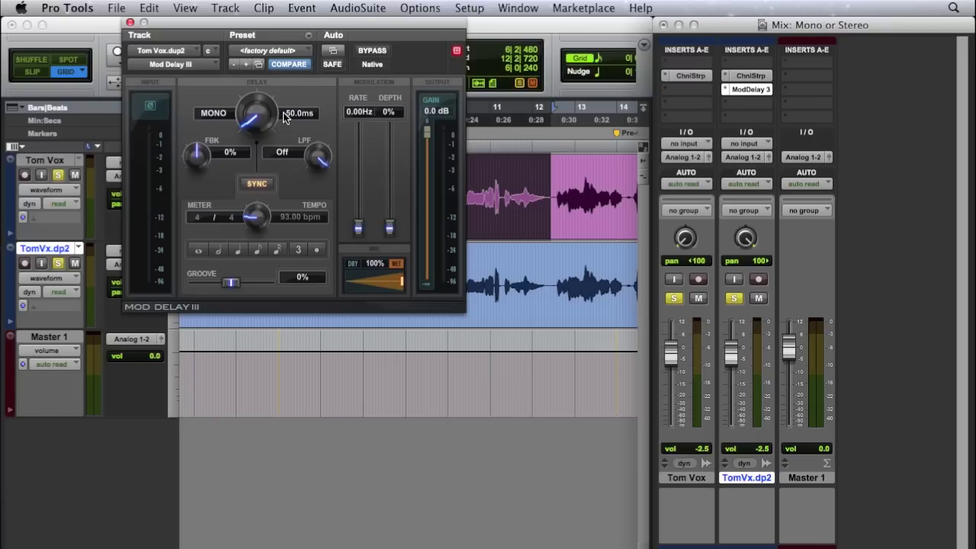
pyautogui.moveTo(254, 118); pyautogui.dragTo(254, 131)
pyautogui.press('space')
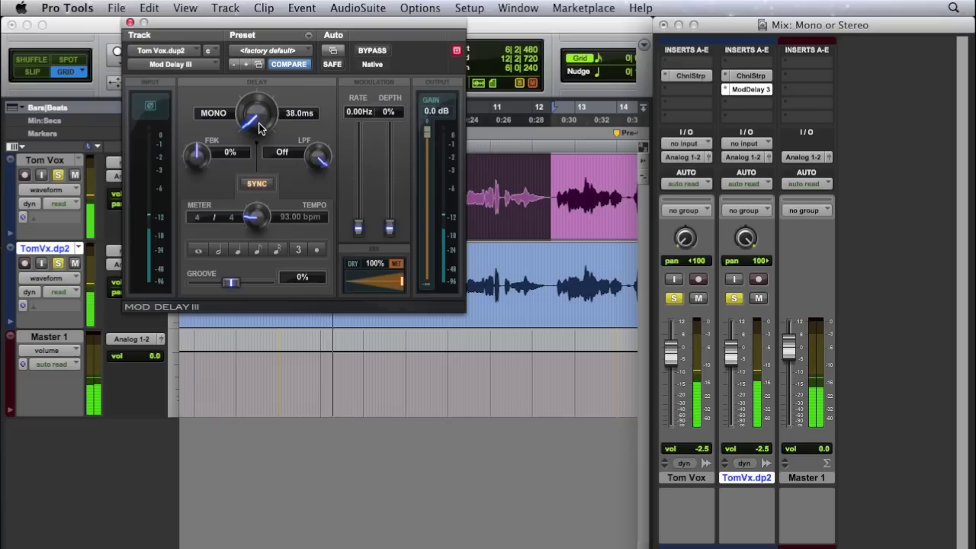
# Step: Settle the Mod Delay III delay time at 20 ms and audition it
pyautogui.moveTo(259, 126); pyautogui.dragTo(260, 131)
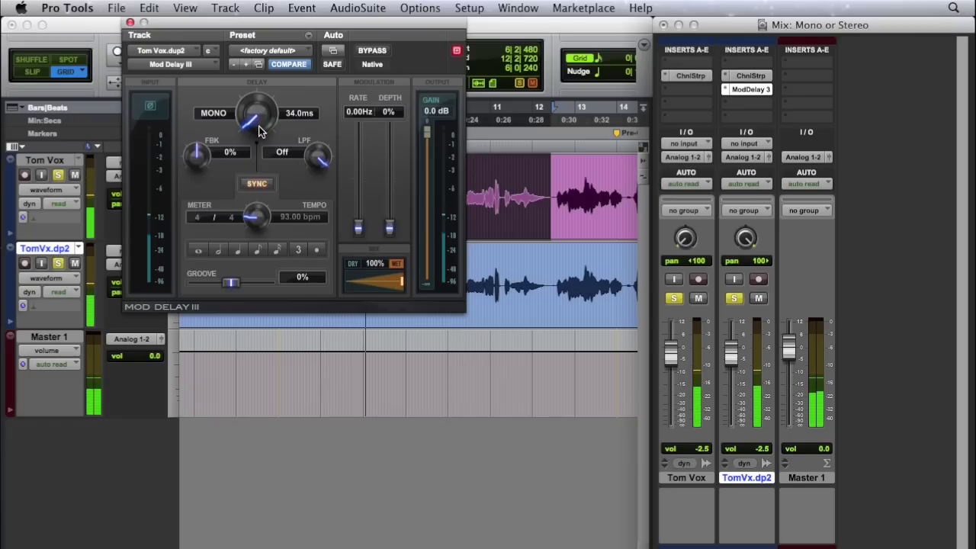
pyautogui.moveTo(260, 131); pyautogui.dragTo(262, 138)
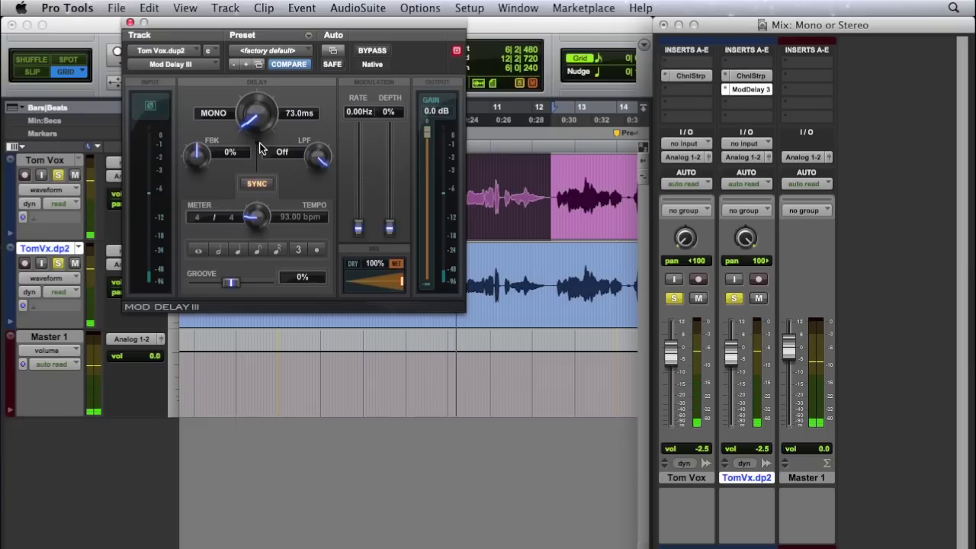
pyautogui.moveTo(283, 124); pyautogui.dragTo(290, 116)
pyautogui.click(289, 115)
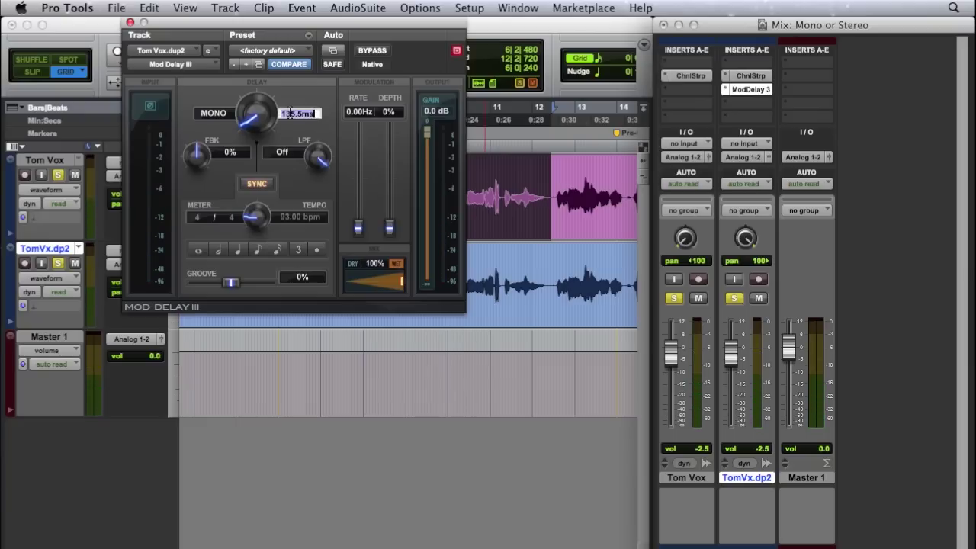
pyautogui.write('20')
pyautogui.press('Return')
pyautogui.press('space')
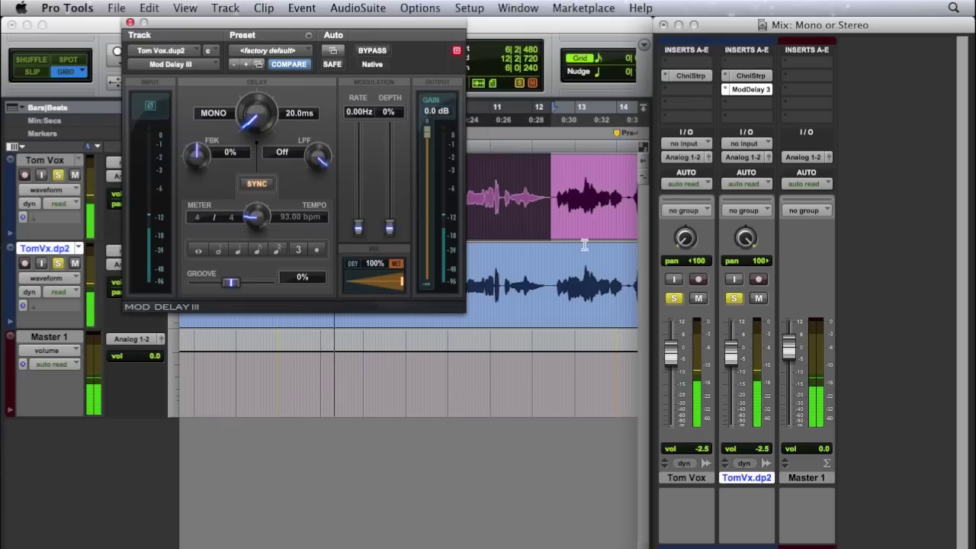
pyautogui.press('space')
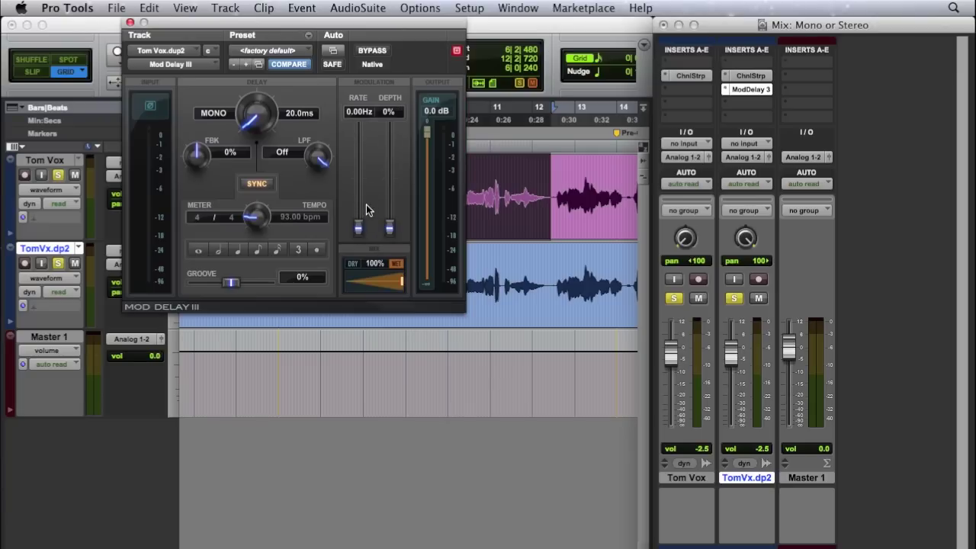
# Step: Adjust Mod Delay III modulation during playback, ending at 1.70 Hz rate and 4% depth
pyautogui.moveTo(359, 227)
pyautogui.mouseDown()
pyautogui.moveTo(358, 218)
pyautogui.moveTo(380, 221)
pyautogui.moveTo(360, 219)
pyautogui.mouseUp()
pyautogui.press('space')
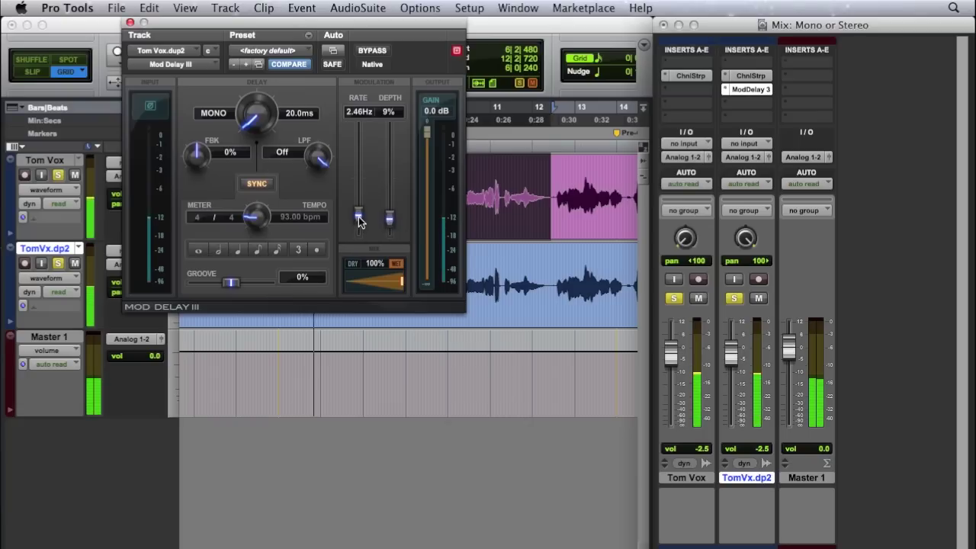
pyautogui.moveTo(358, 221)
pyautogui.mouseDown()
pyautogui.moveTo(359, 211)
pyautogui.moveTo(391, 221)
pyautogui.moveTo(361, 206)
pyautogui.moveTo(394, 210)
pyautogui.moveTo(357, 209)
pyautogui.moveTo(392, 201)
pyautogui.moveTo(360, 209)
pyautogui.mouseUp()
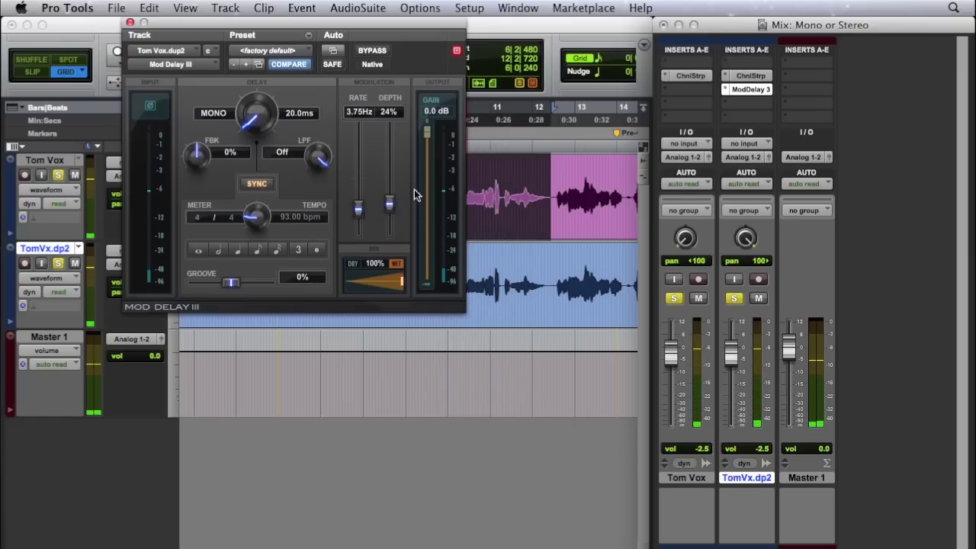
pyautogui.moveTo(391, 222); pyautogui.dragTo(362, 223)
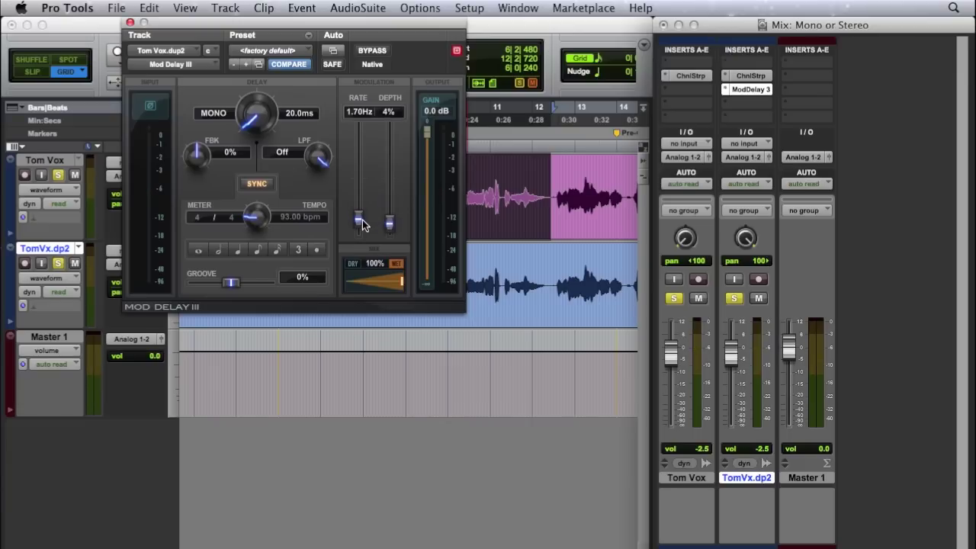
# Step: Swap the delay insert on TomVx.dp2 for AIR Flanger (mono) and raise its mix to 87%
pyautogui.click(726, 92)
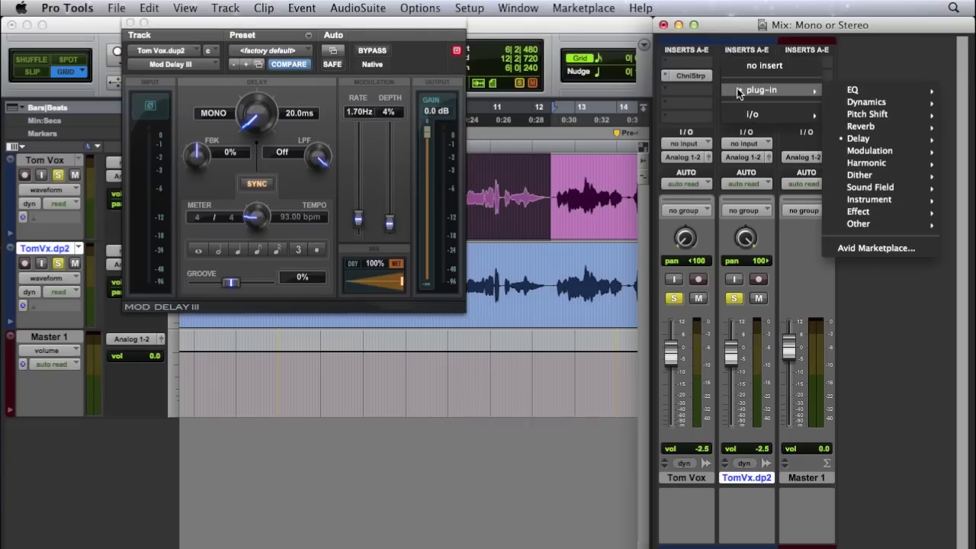
pyautogui.moveTo(869, 139)
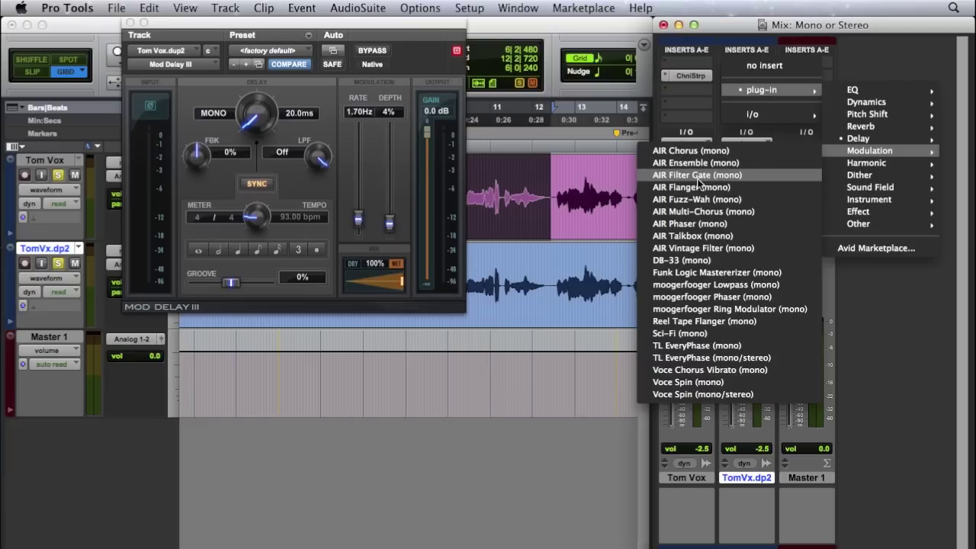
pyautogui.press('Escape')
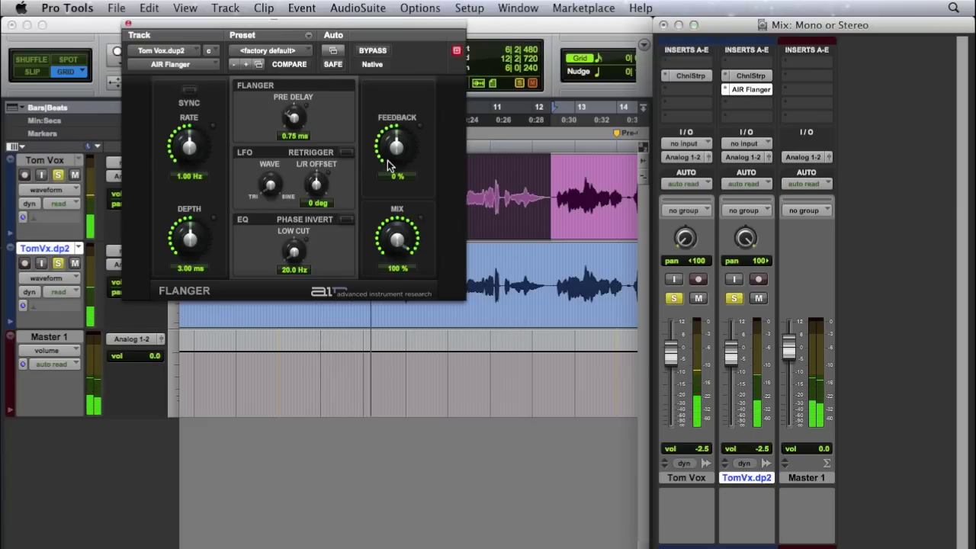
pyautogui.moveTo(397, 243); pyautogui.dragTo(400, 291)
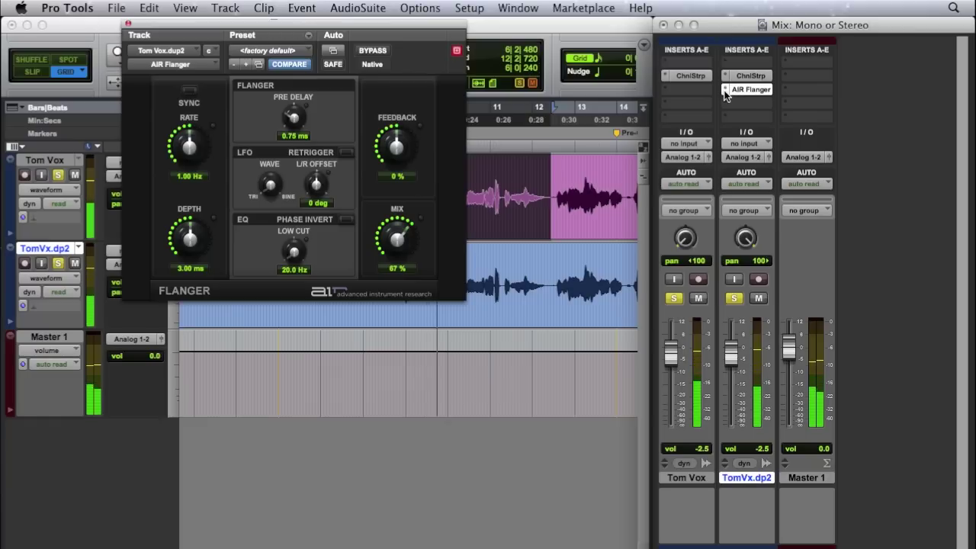
pyautogui.press('space')
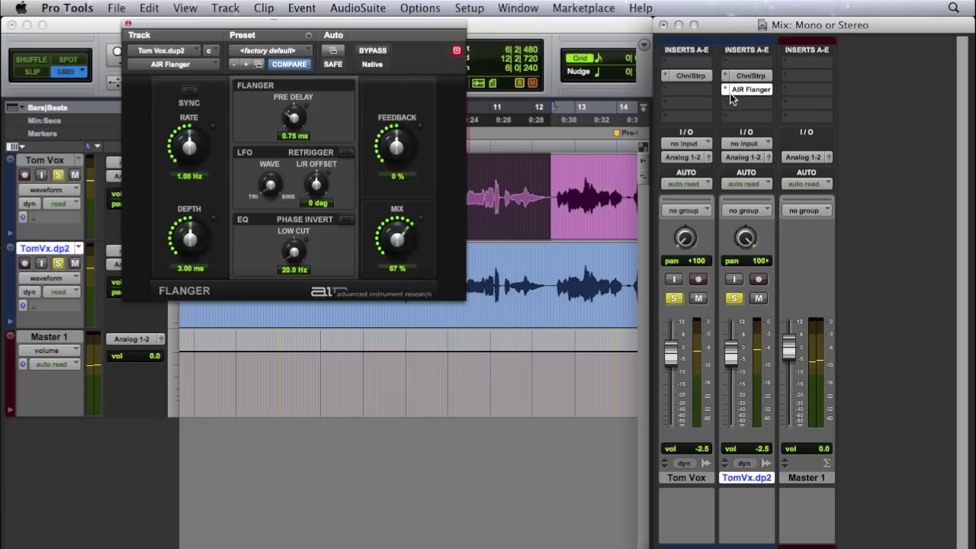
pyautogui.click(725, 90)
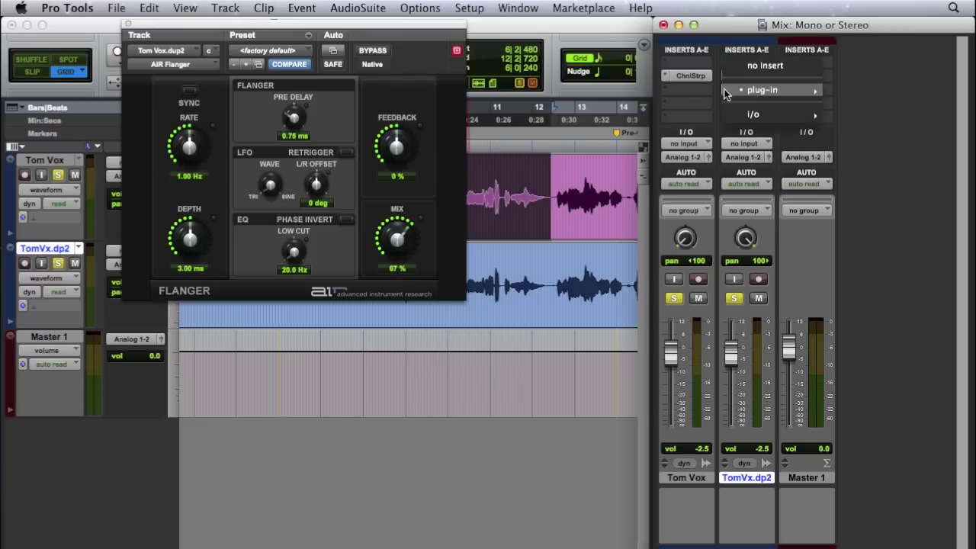
# Step: Remove the AIR Flanger, then set the Channel Strip threshold to -43.6 dB and gain to 8.9 dB
pyautogui.click(753, 64)
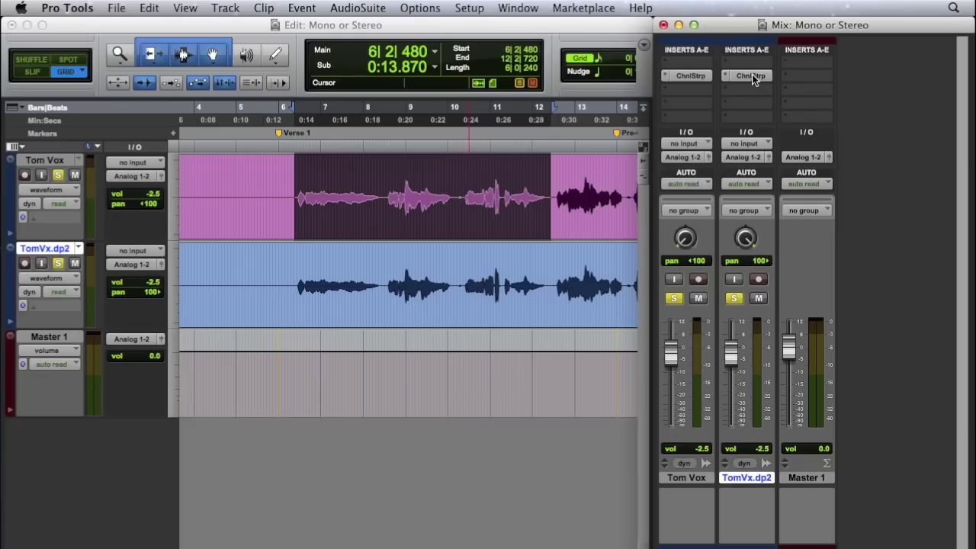
pyautogui.click(751, 76)
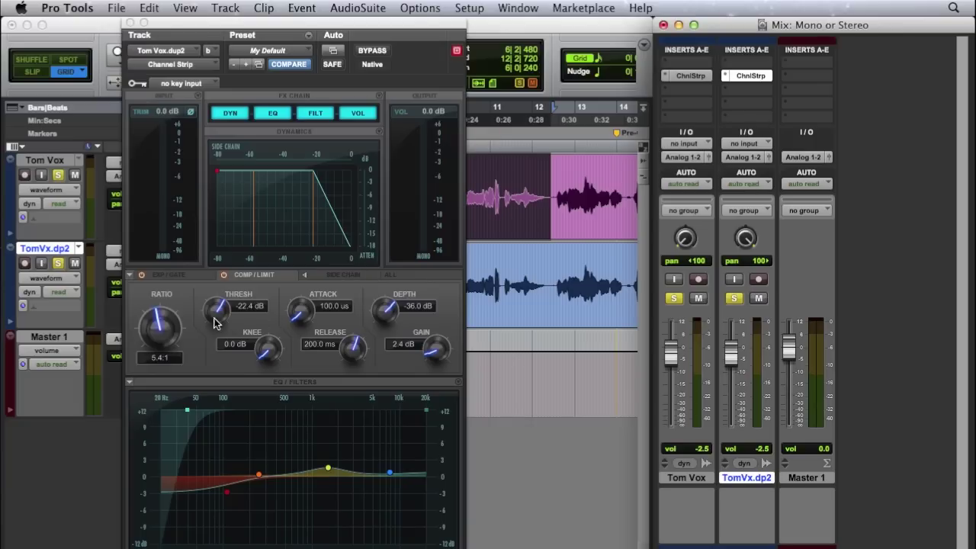
pyautogui.moveTo(216, 311); pyautogui.dragTo(222, 359)
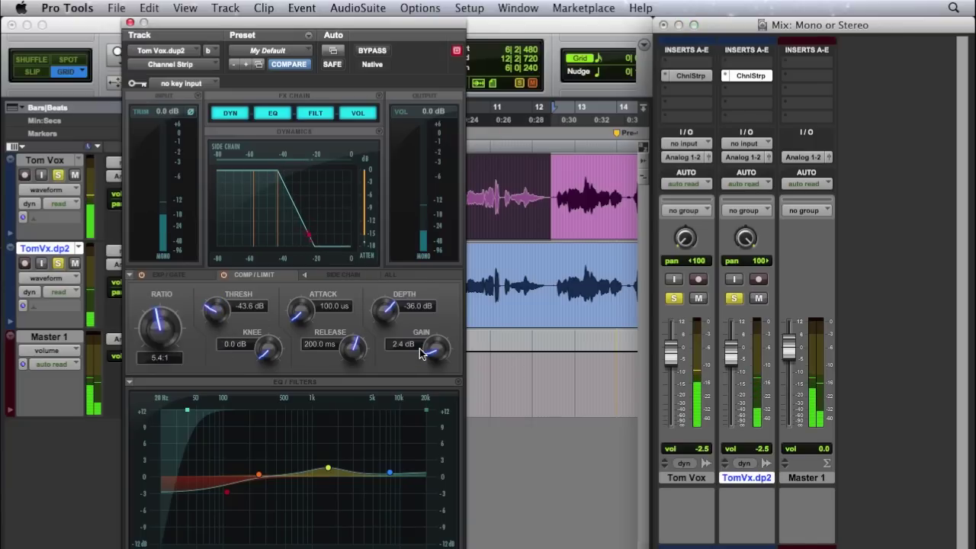
pyautogui.moveTo(425, 354); pyautogui.dragTo(439, 320)
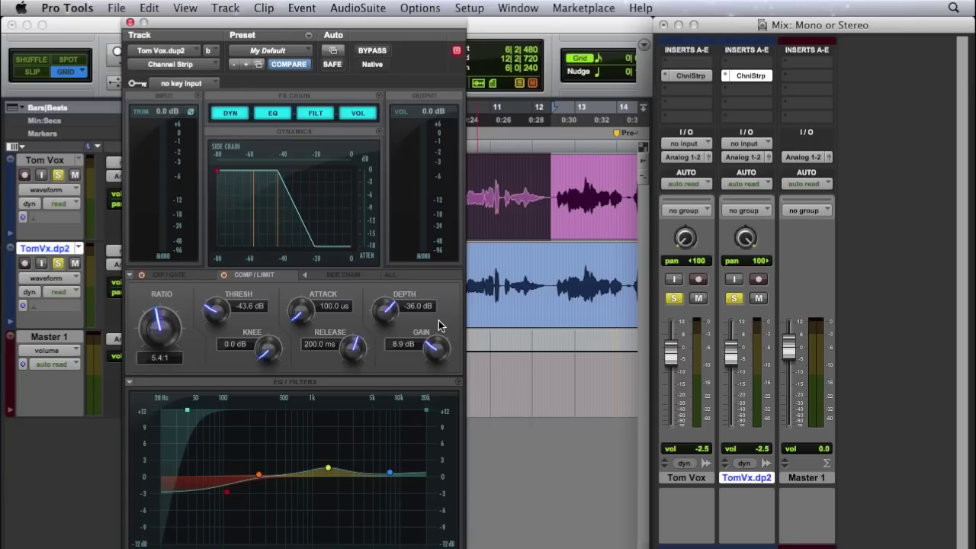
pyautogui.click(752, 77)
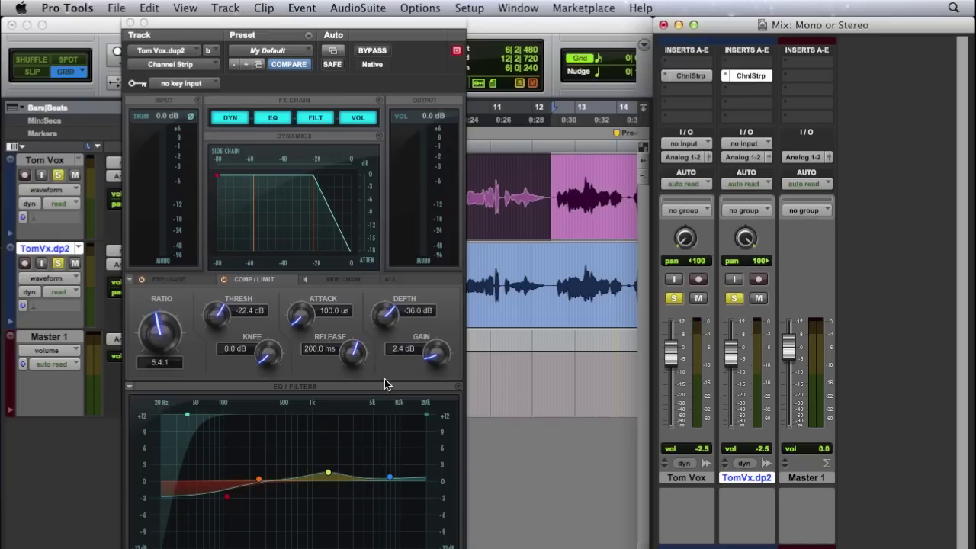
# Step: Cut treble on TomVx.dp2, boost treble and cut lows on Tom Vox, then play to compare
pyautogui.moveTo(390, 477); pyautogui.dragTo(342, 544)
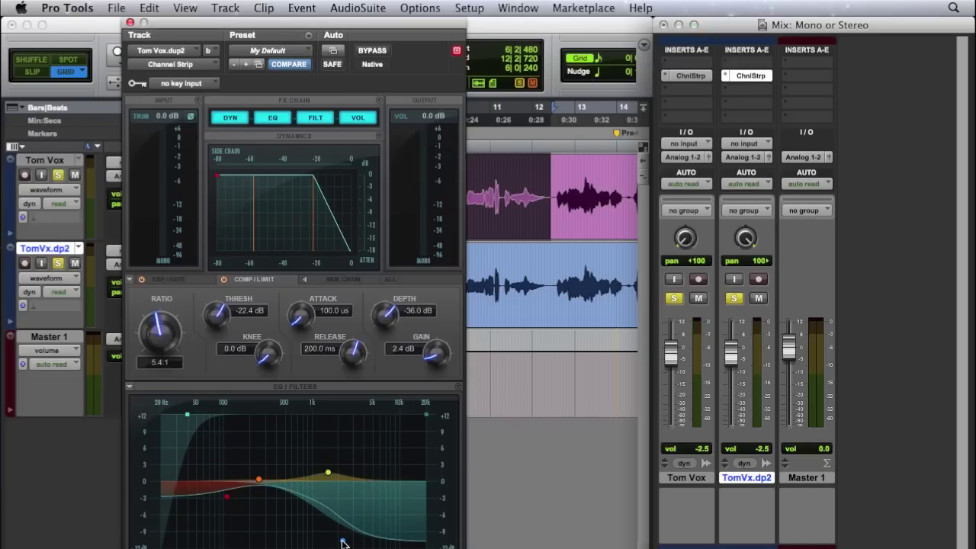
pyautogui.click(672, 77)
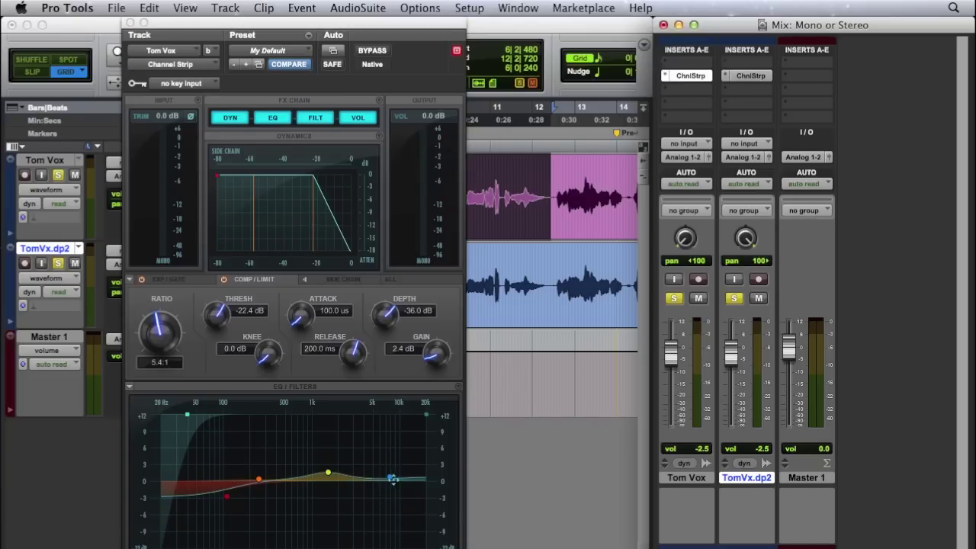
pyautogui.moveTo(392, 478); pyautogui.dragTo(359, 455)
pyautogui.moveTo(225, 498); pyautogui.dragTo(261, 522)
pyautogui.press('space')
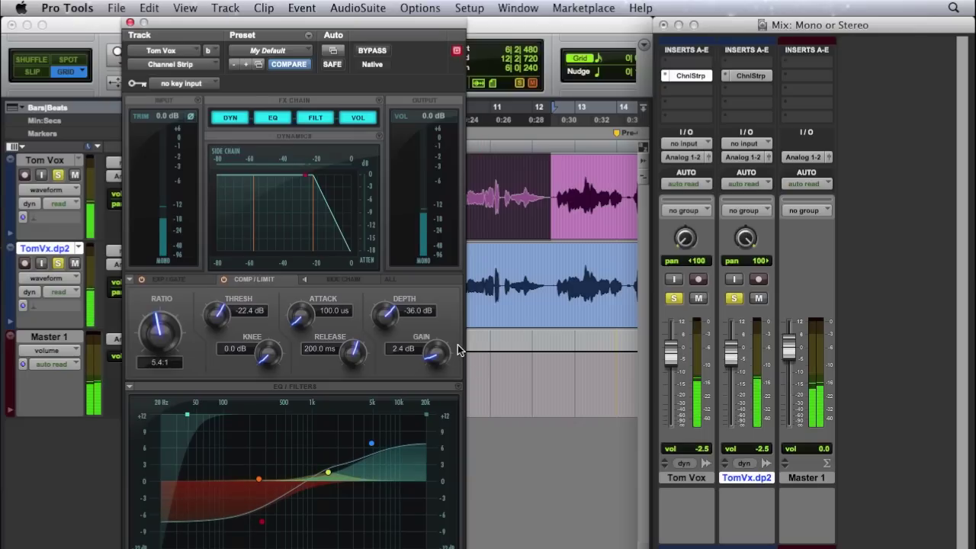
# Step: Ease back Tom Vox's low cut and treble boost until its EQ is nearly flat
pyautogui.click(753, 77)
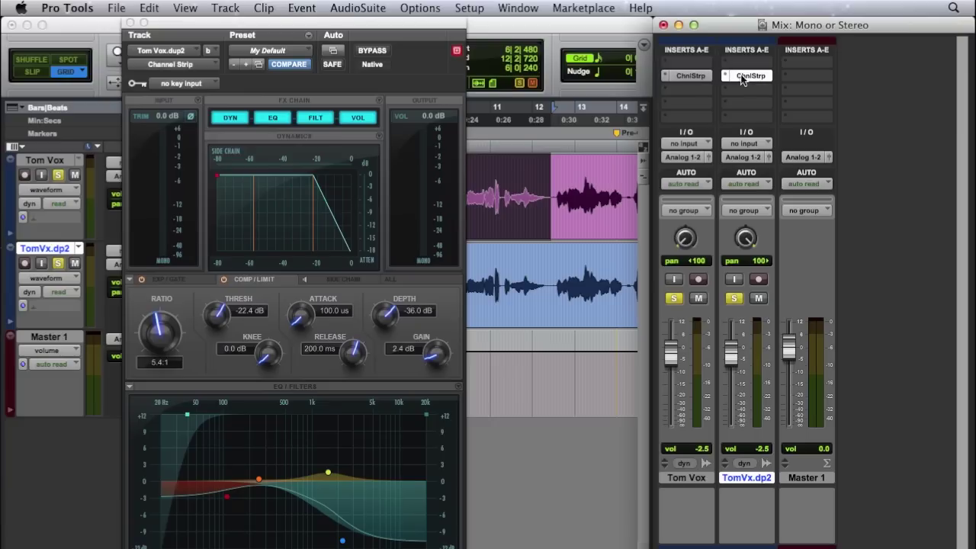
pyautogui.click(691, 75)
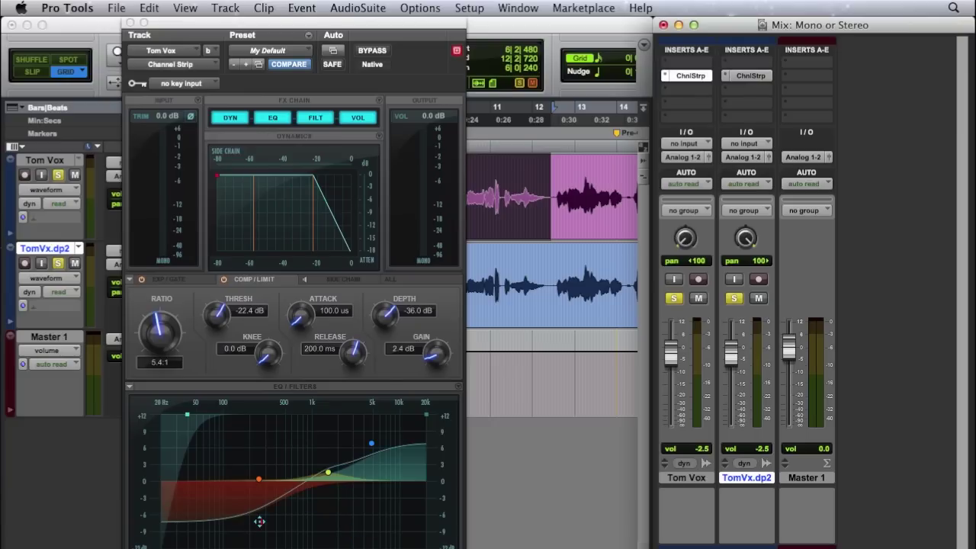
pyautogui.moveTo(257, 522); pyautogui.dragTo(254, 492)
pyautogui.moveTo(374, 451); pyautogui.dragTo(369, 467)
pyautogui.click(694, 84)
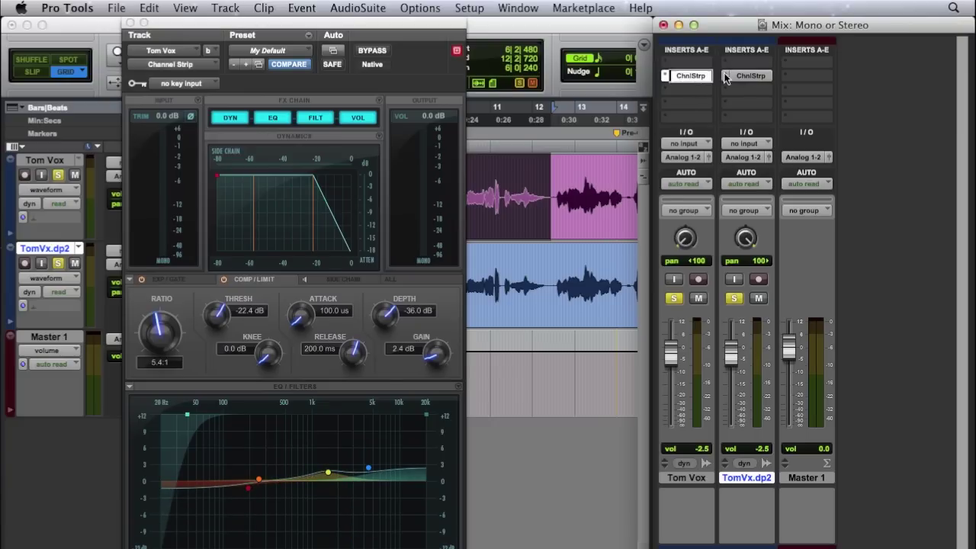
pyautogui.click(726, 86)
# Step: Browse the Modulation plug-ins for the duplicate's second insert, then dismiss the menu unchanged
pyautogui.moveTo(761, 116)
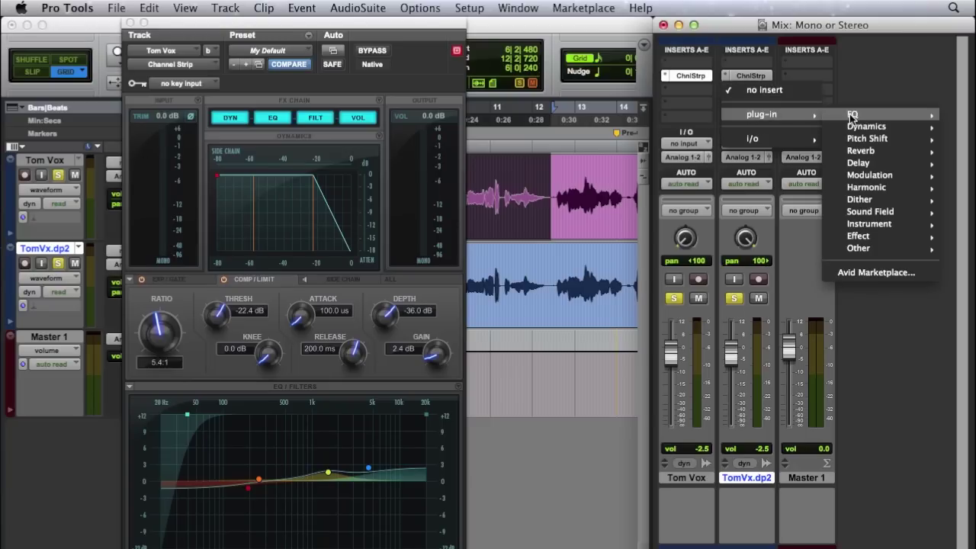
pyautogui.moveTo(869, 162)
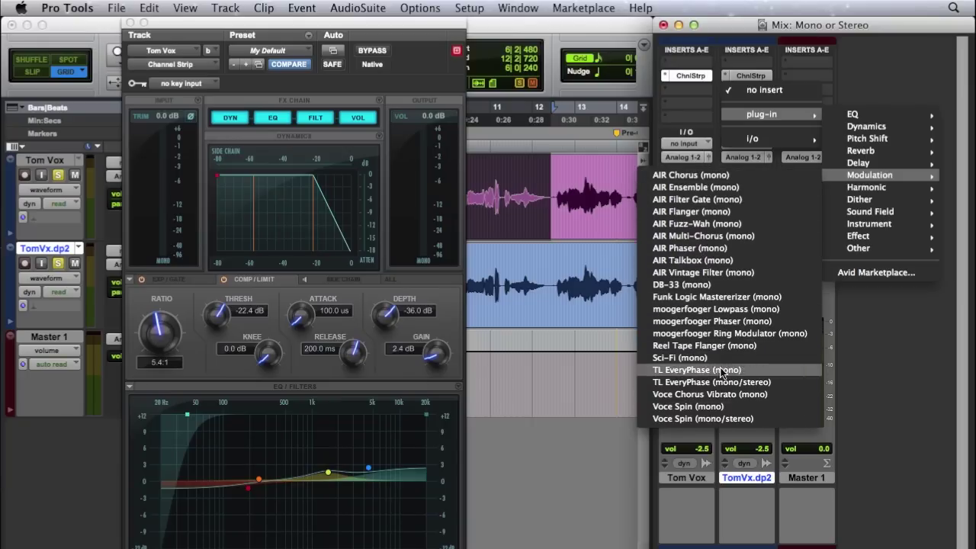
pyautogui.click(898, 324)
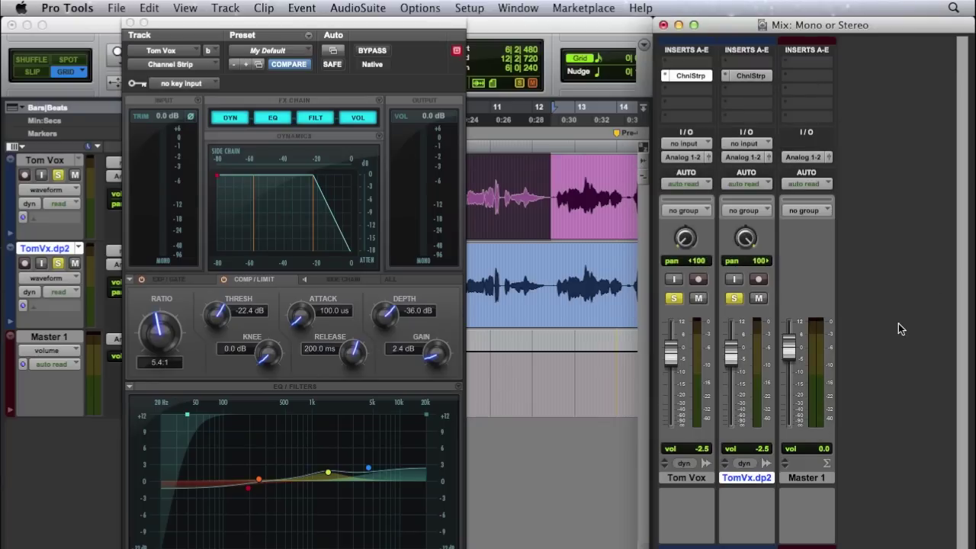